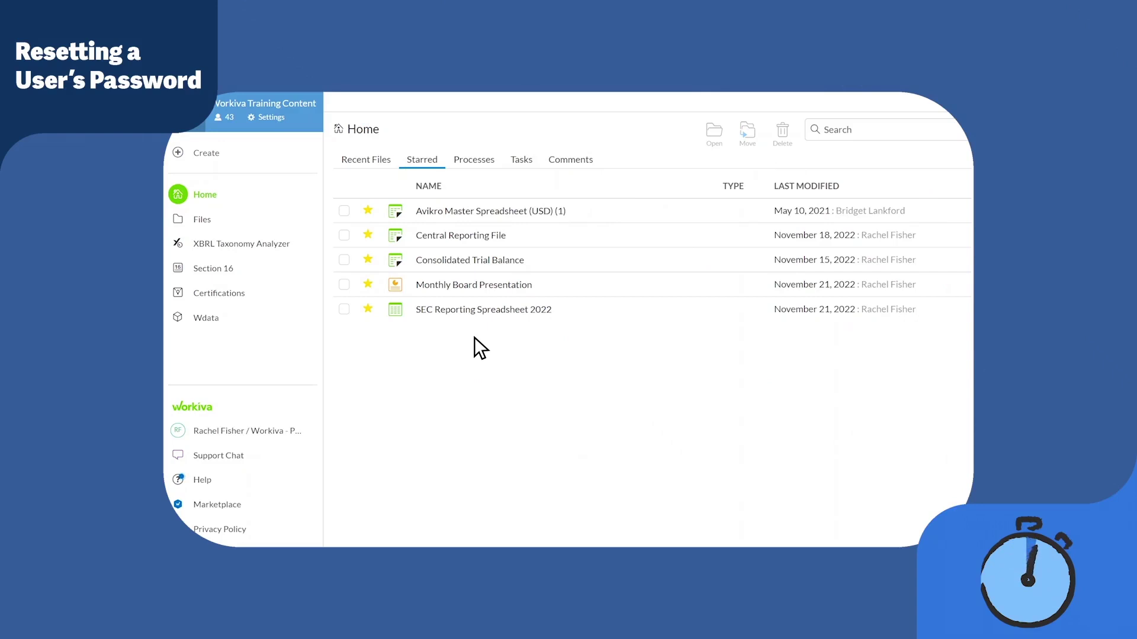
# Step: Open Organization Admin from the account menu in the sidebar
pyautogui.click(245, 432)
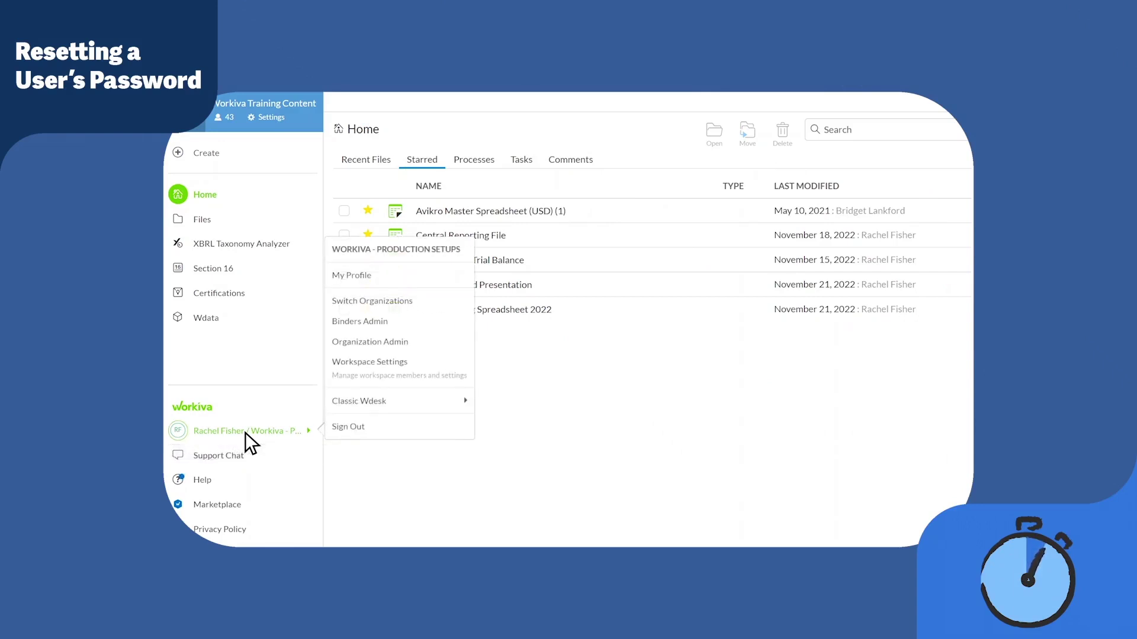
pyautogui.click(422, 341)
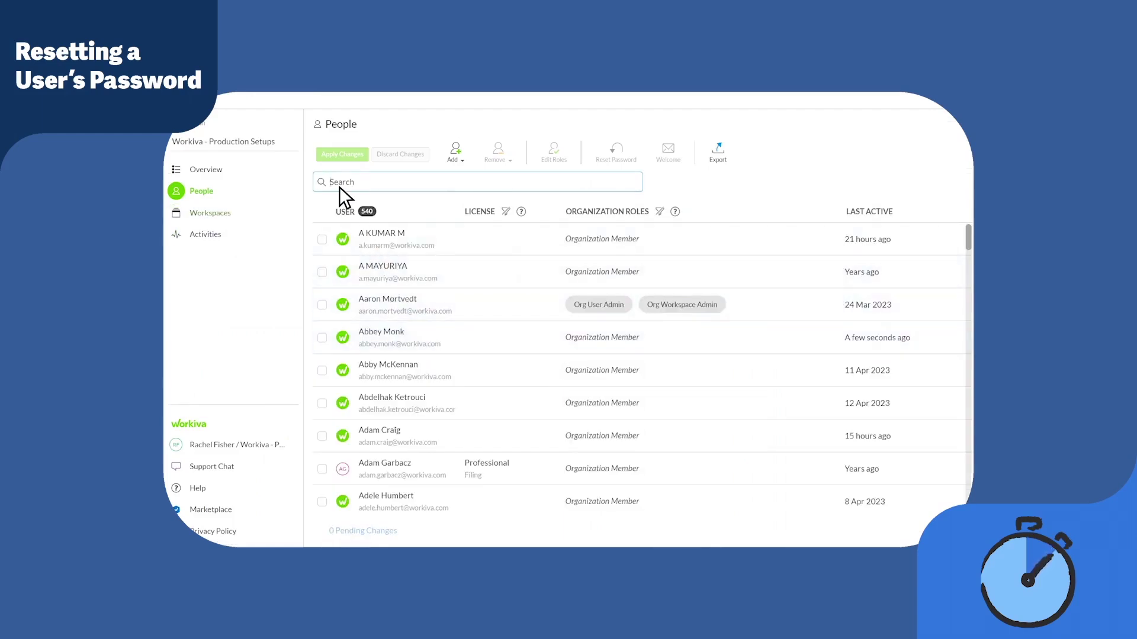
pyautogui.write('ai')
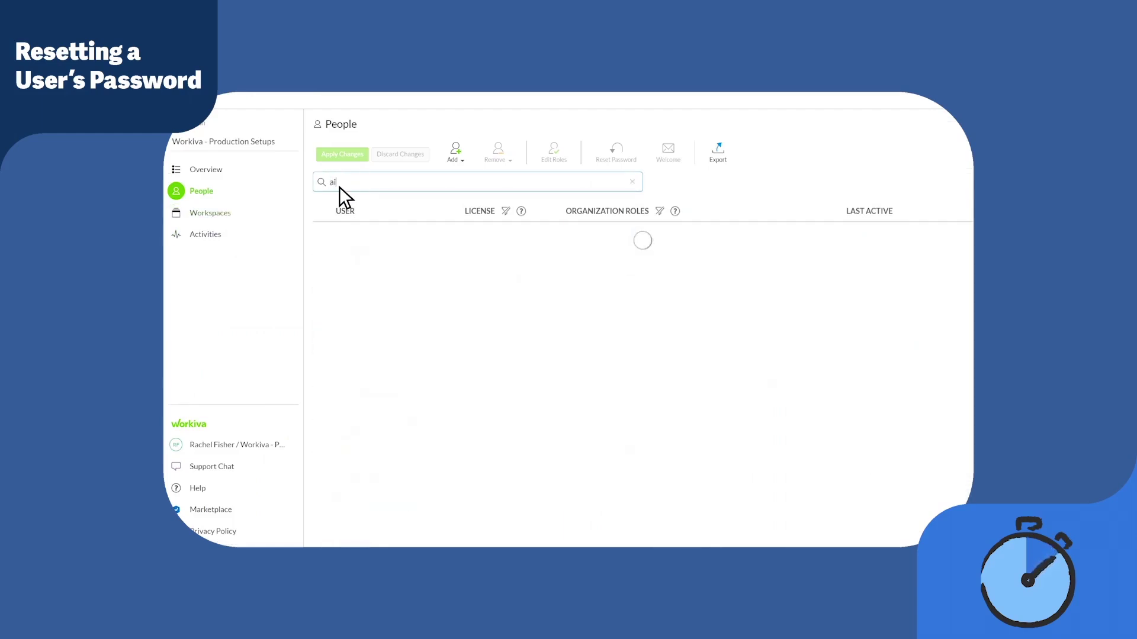
pyautogui.write('s')
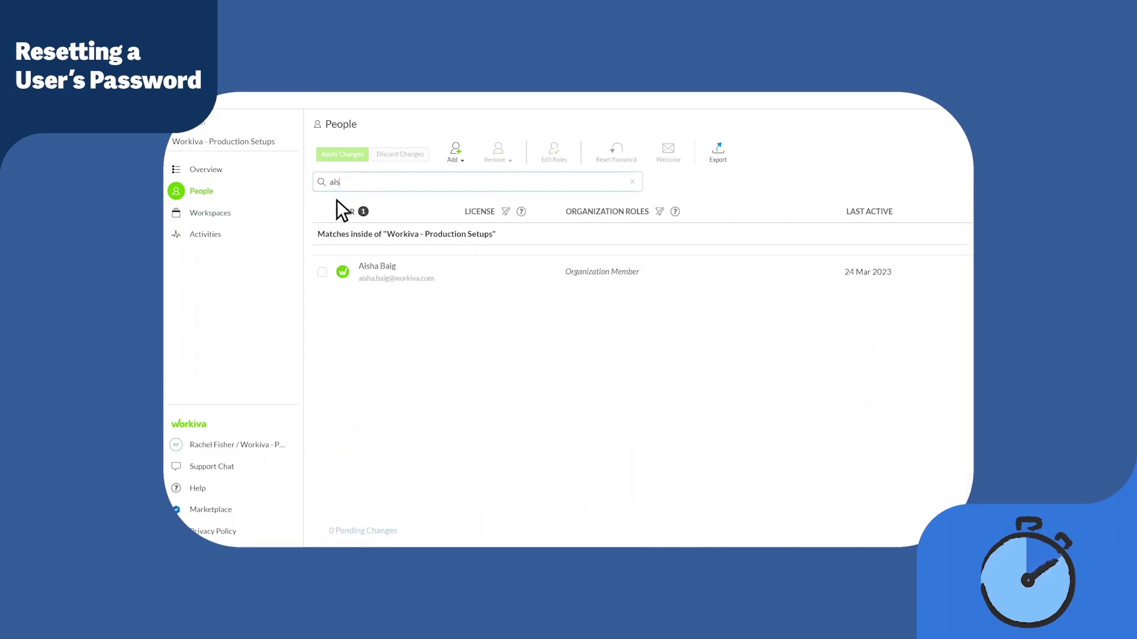
pyautogui.click(321, 271)
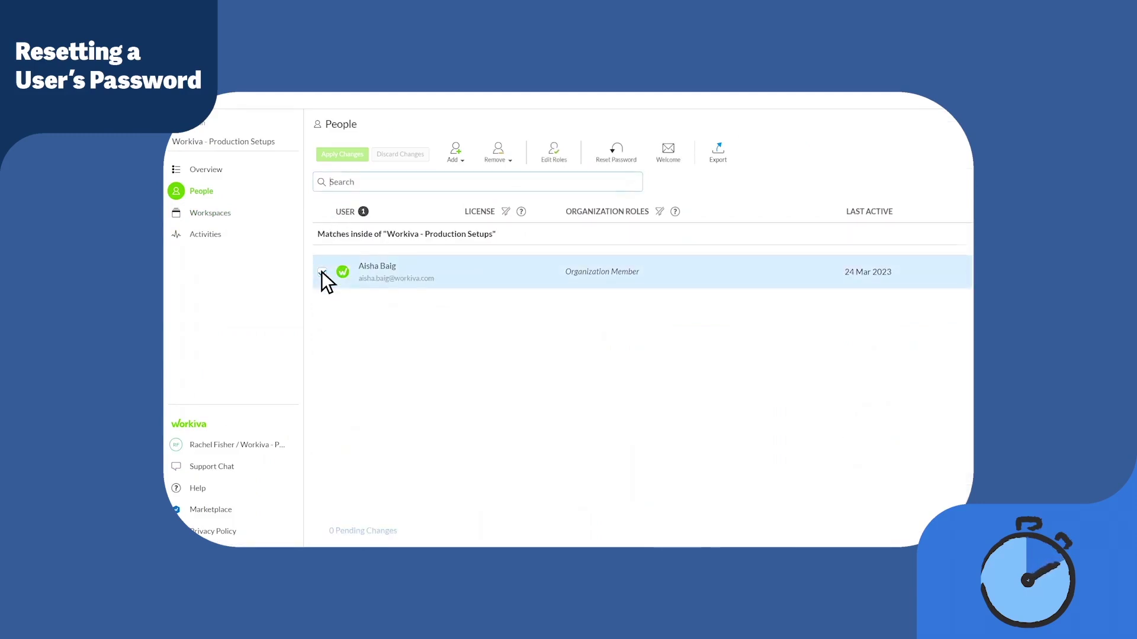
pyautogui.click(322, 304)
pyautogui.click(322, 272)
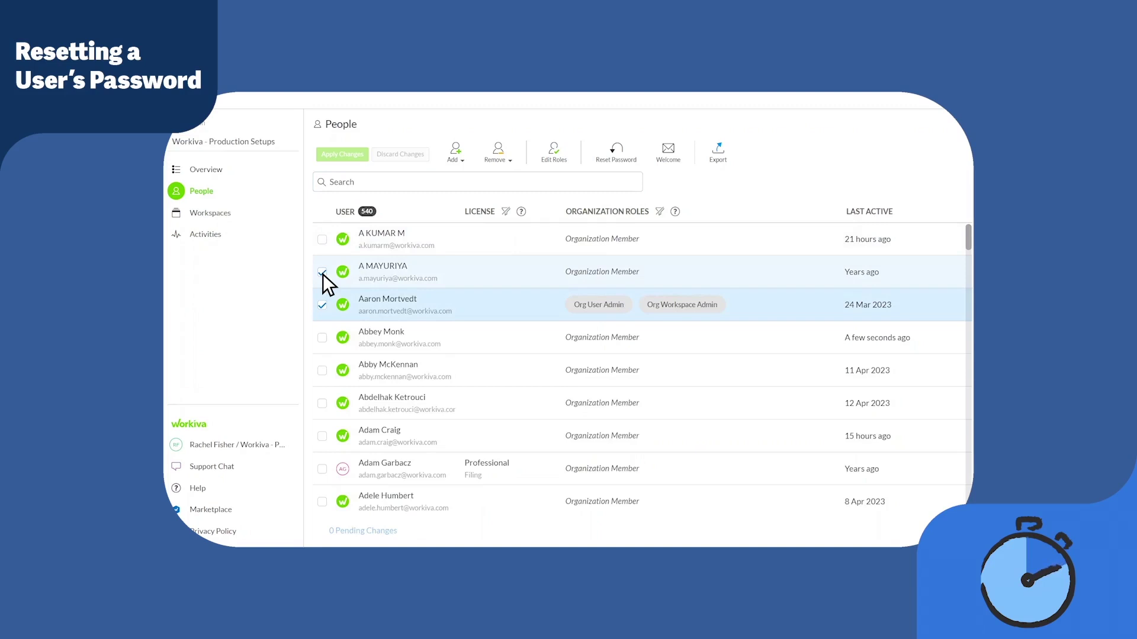
pyautogui.click(622, 154)
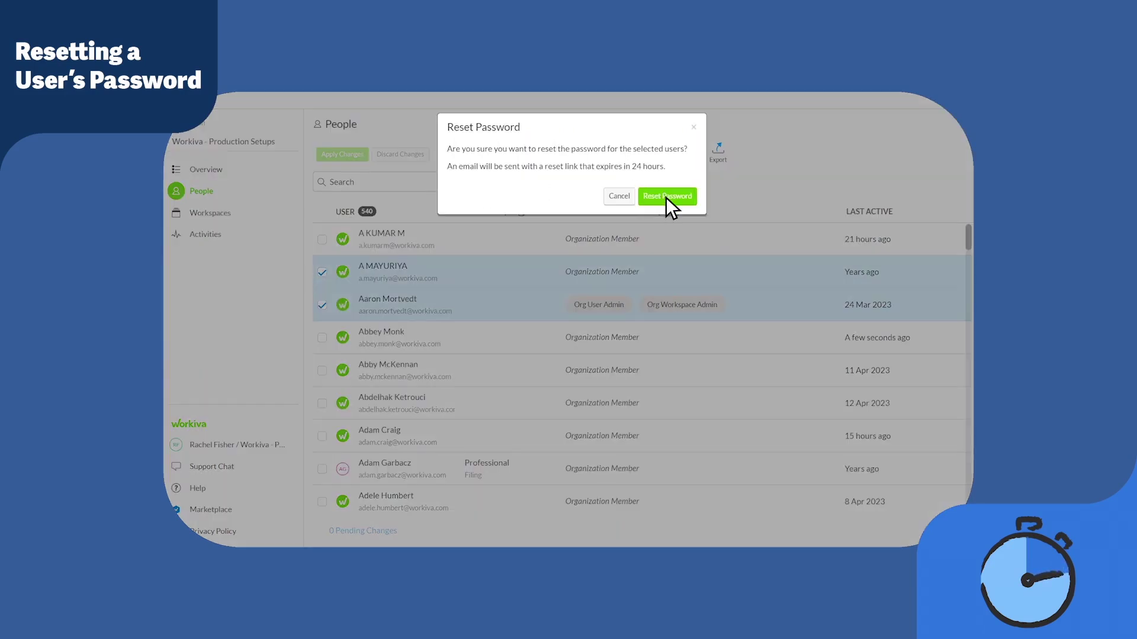